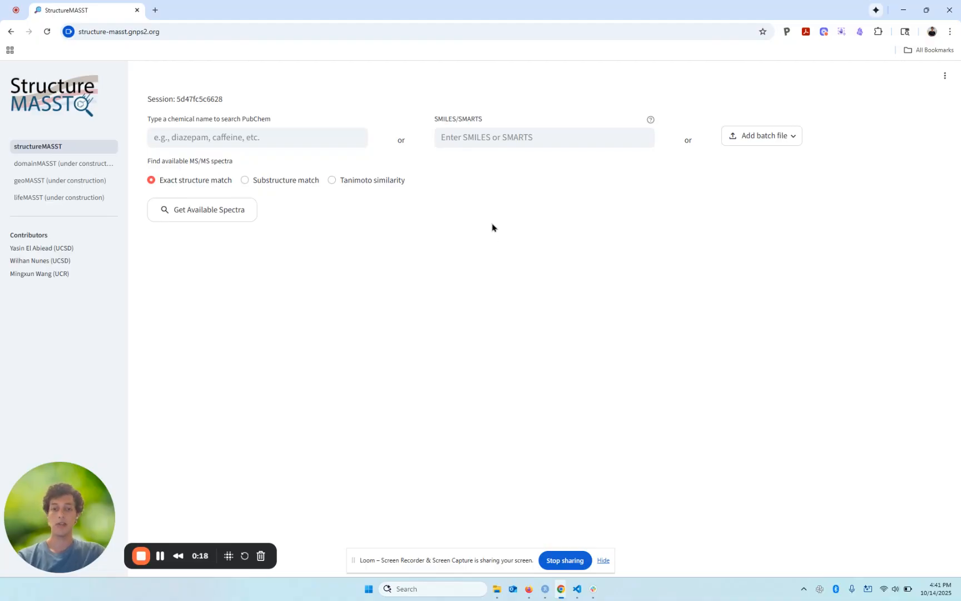
Step: Enter the amiodarone SMILES CCCCC1=C(C(=O)C2=CC(I)=C(OCCN(CC)CC)C(I)=C2)C2=C(O1)C=CC=C2 and retrieve its available spectra by exact structure match
{"action": "left_click", "coordinate": [468, 137]}
{"action": "key", "text": "ctrl+v"}
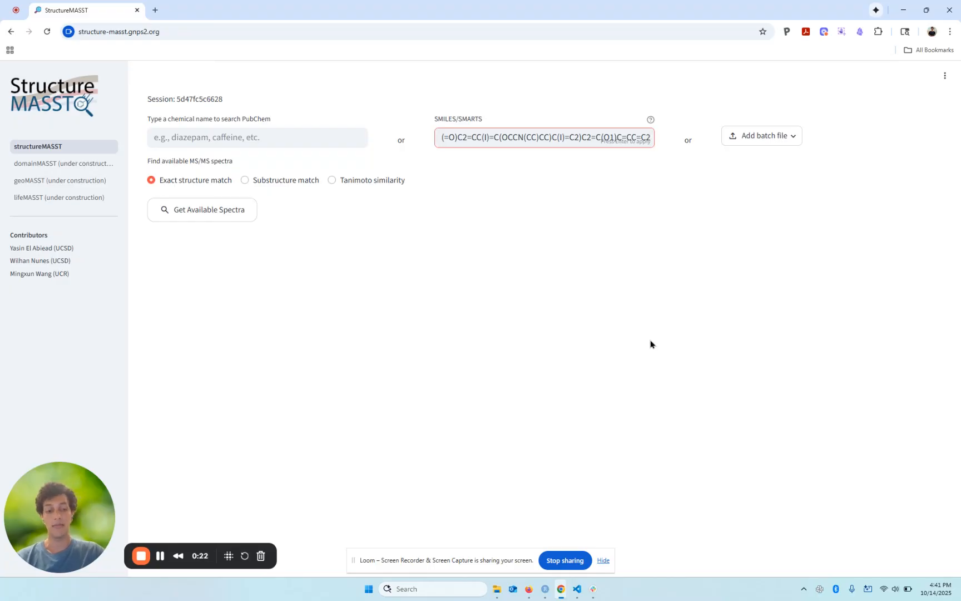
{"action": "key", "text": "Return"}
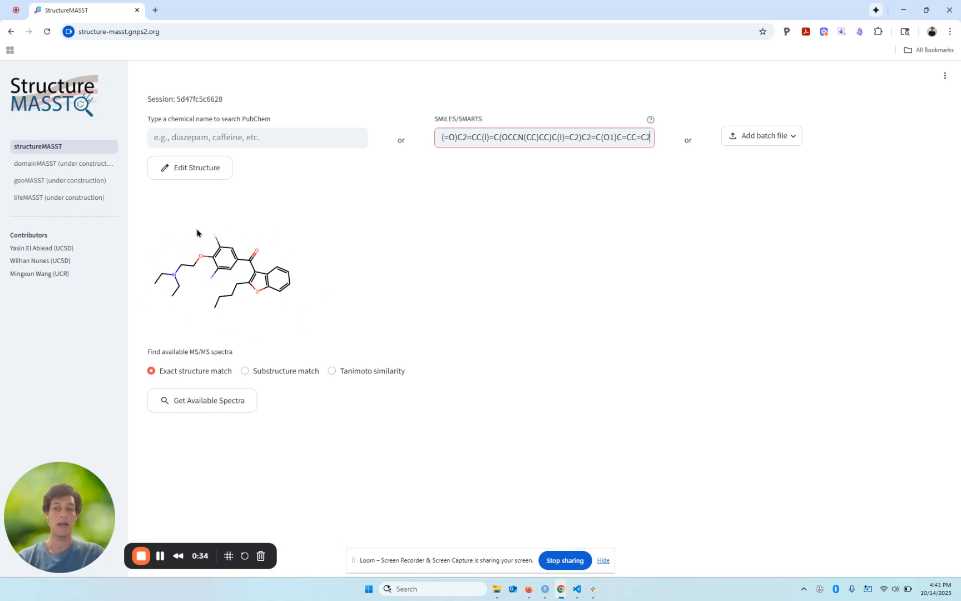
{"action": "left_click", "coordinate": [216, 406]}
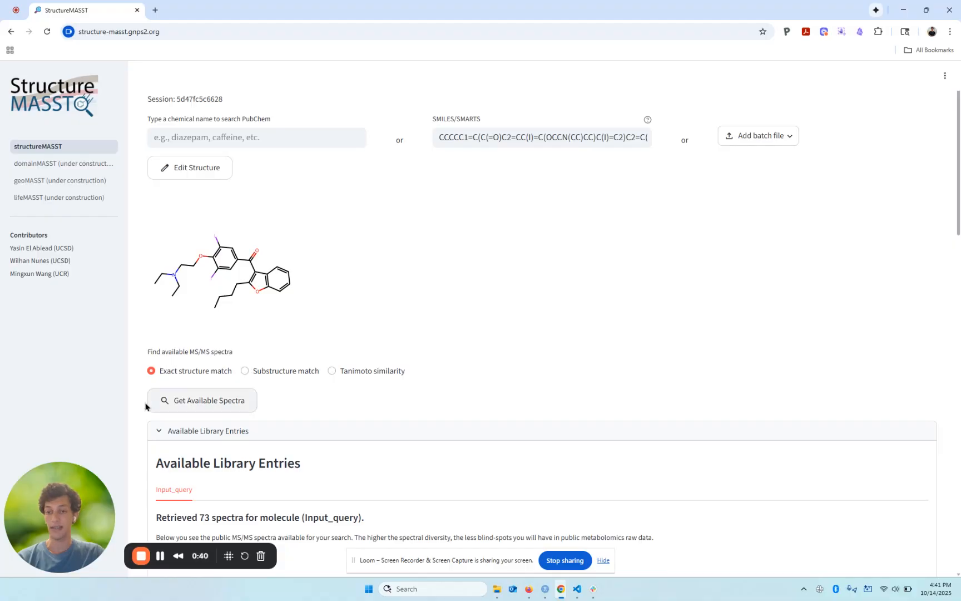
Step: Set the raw data search mode to FASST and enable the modification search with elimination and addition
{"action": "scroll", "coordinate": [145, 403], "scroll_direction": "down", "scroll_amount": 4}
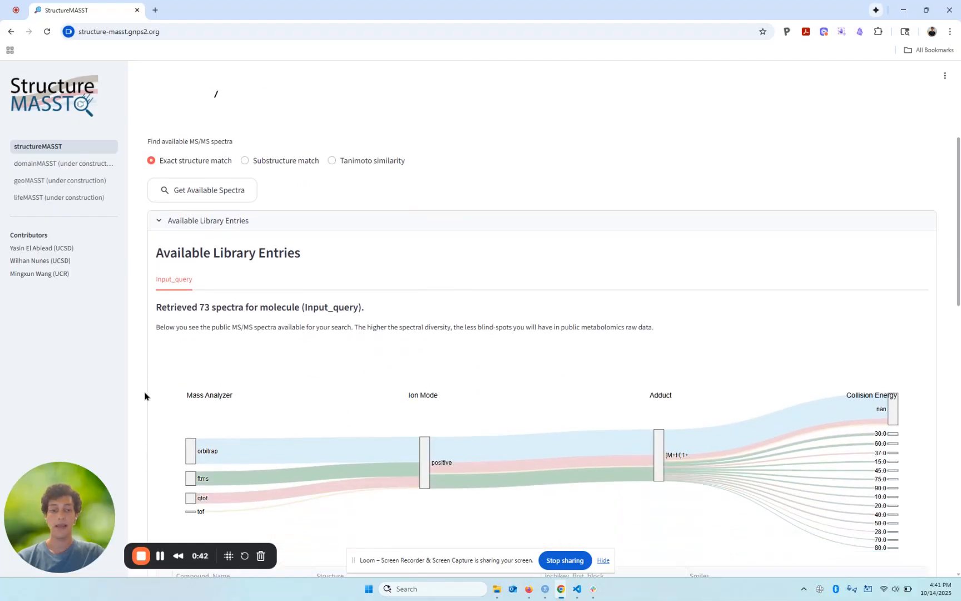
{"action": "scroll", "coordinate": [144, 396], "scroll_direction": "down", "scroll_amount": 7}
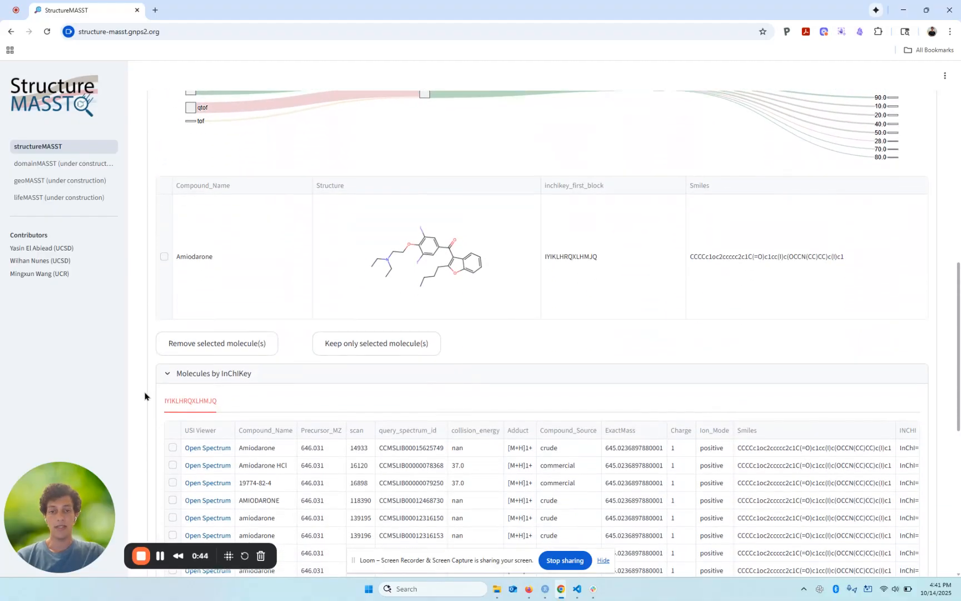
{"action": "scroll", "coordinate": [145, 396], "scroll_direction": "down", "scroll_amount": 5}
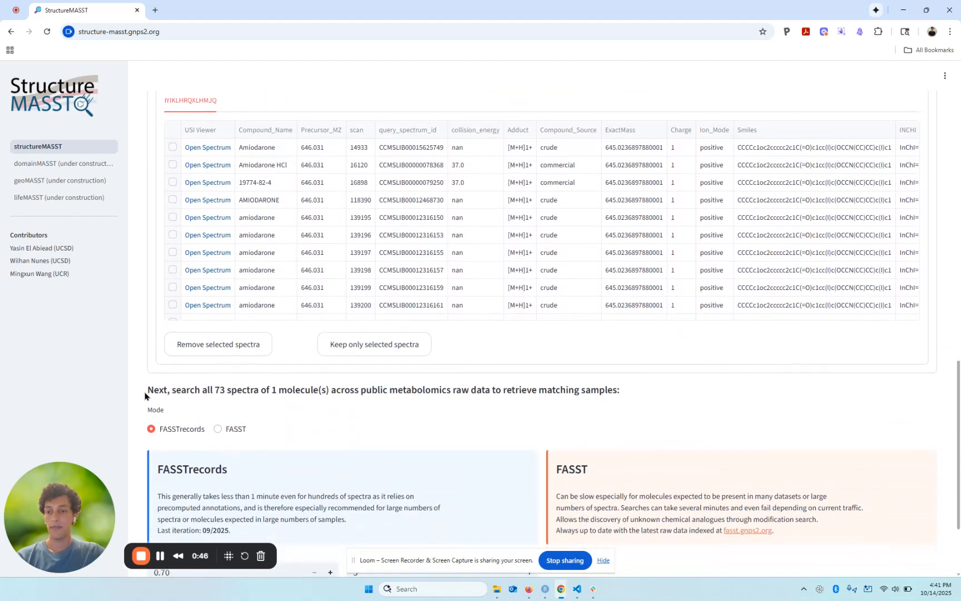
{"action": "scroll", "coordinate": [144, 396], "scroll_direction": "down", "scroll_amount": 2}
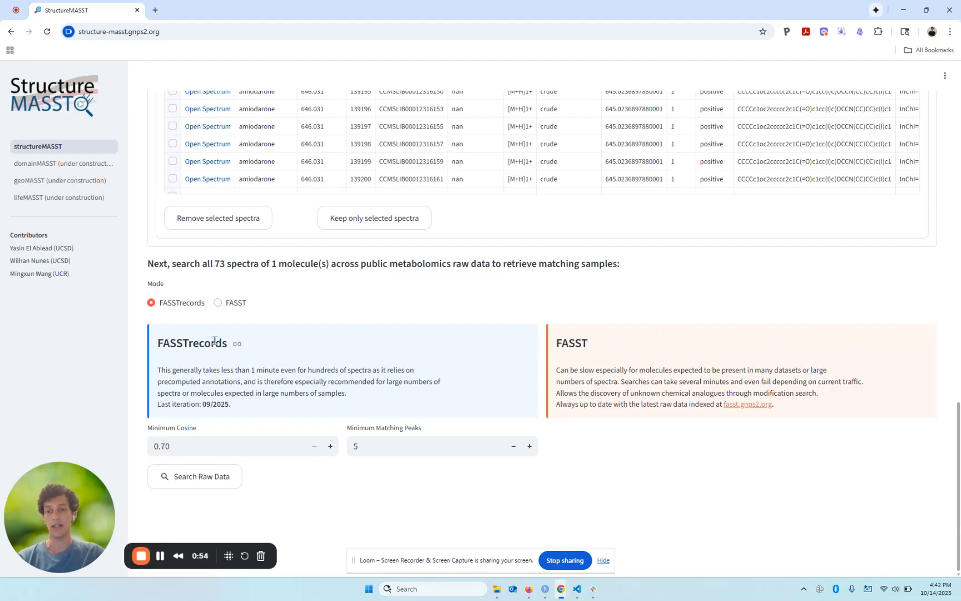
{"action": "left_click", "coordinate": [217, 304]}
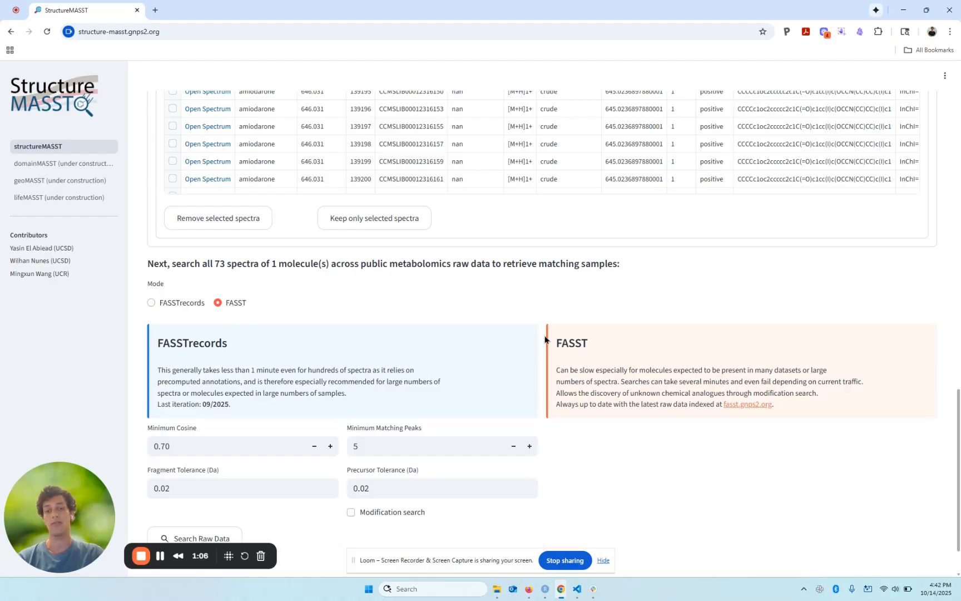
{"action": "scroll", "coordinate": [545, 339], "scroll_direction": "down", "scroll_amount": 2}
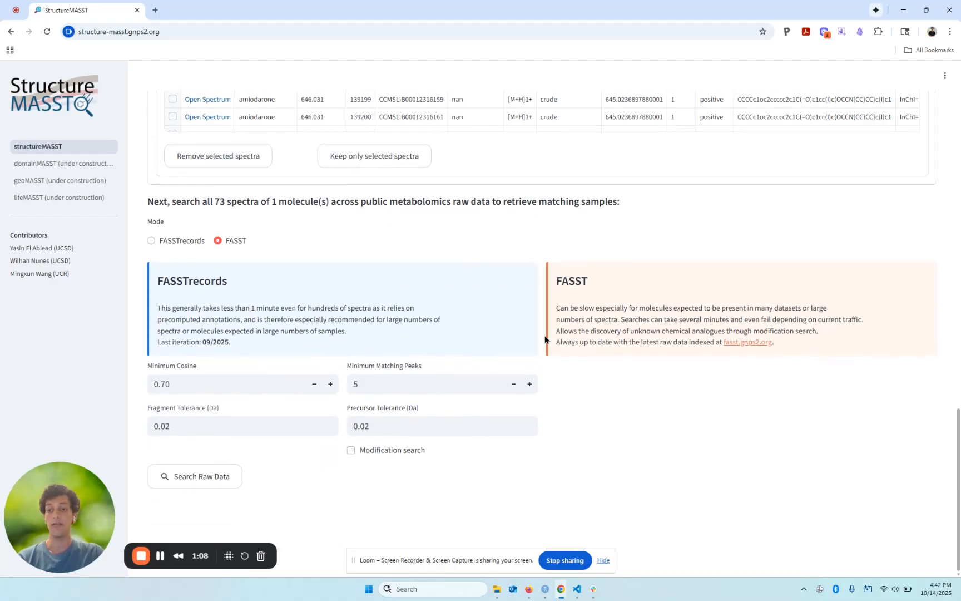
{"action": "left_click", "coordinate": [351, 454]}
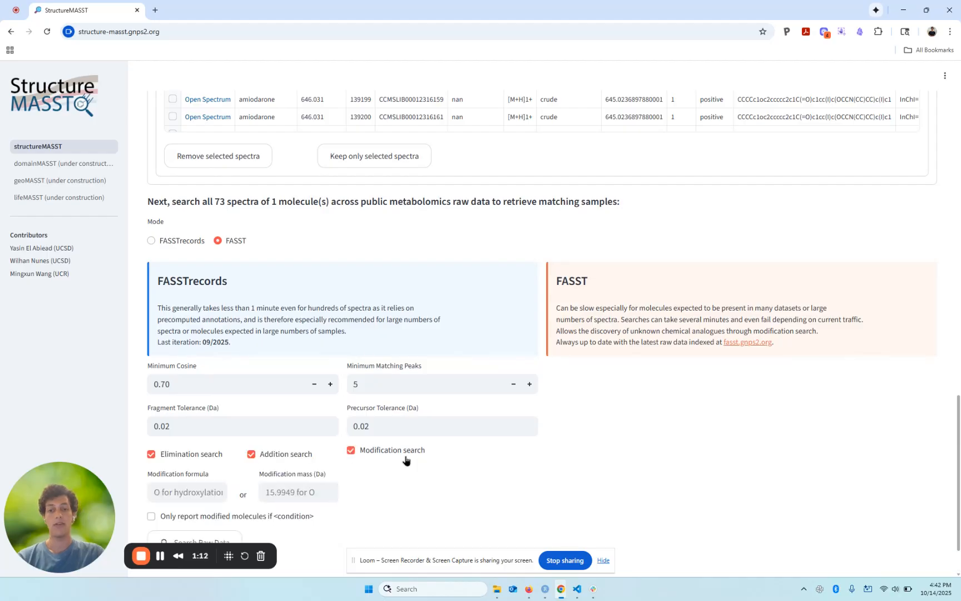
{"action": "scroll", "coordinate": [518, 454], "scroll_direction": "down", "scroll_amount": 2}
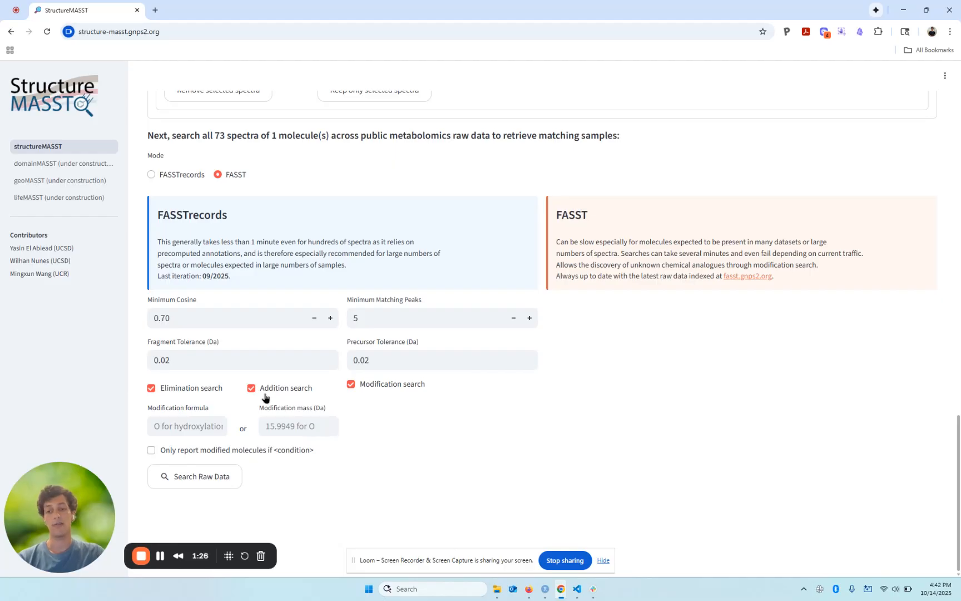
{"action": "left_click", "coordinate": [183, 426]}
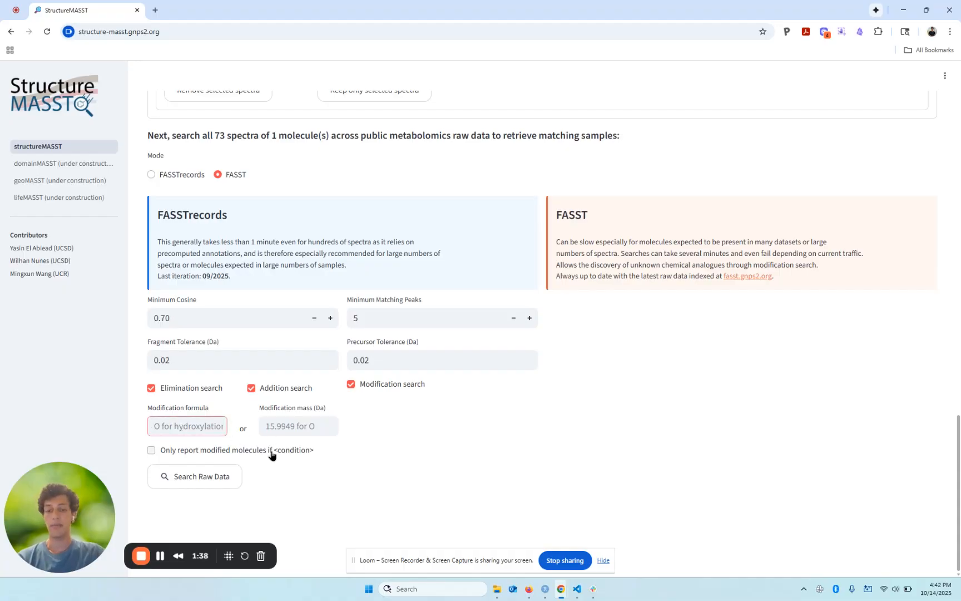
{"action": "type", "text": "O"}
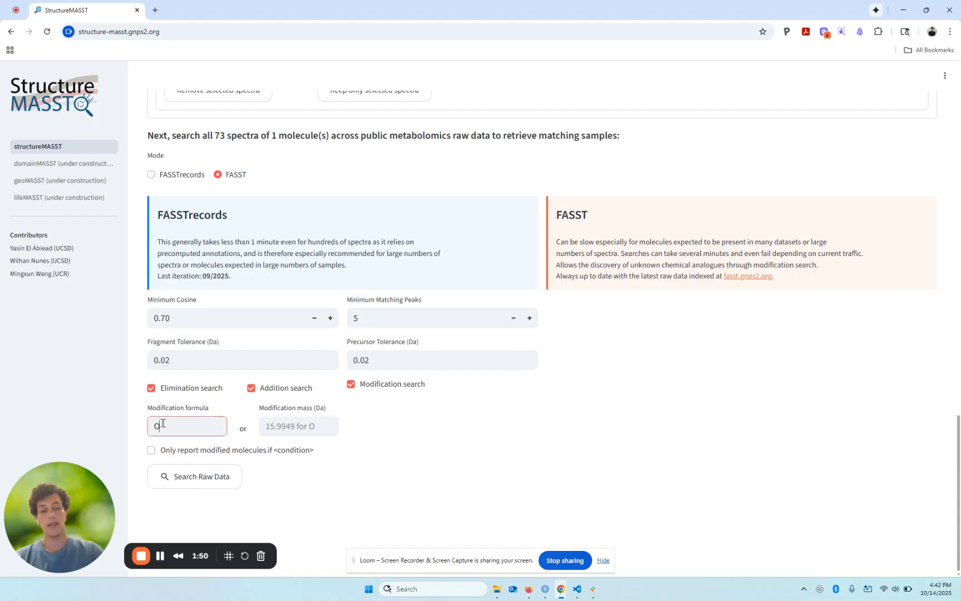
{"action": "key", "text": "BackSpace"}
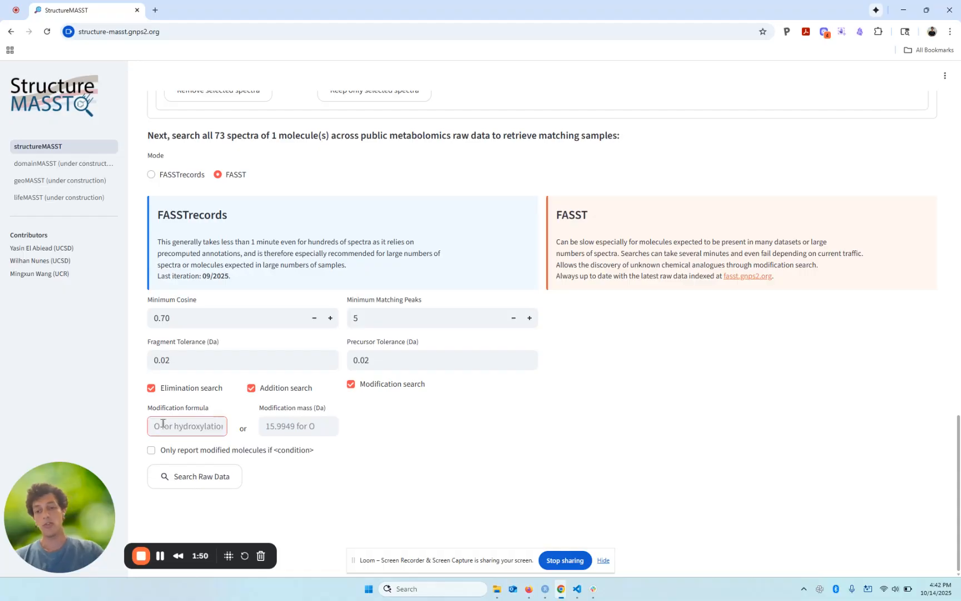
{"action": "left_click", "coordinate": [291, 430]}
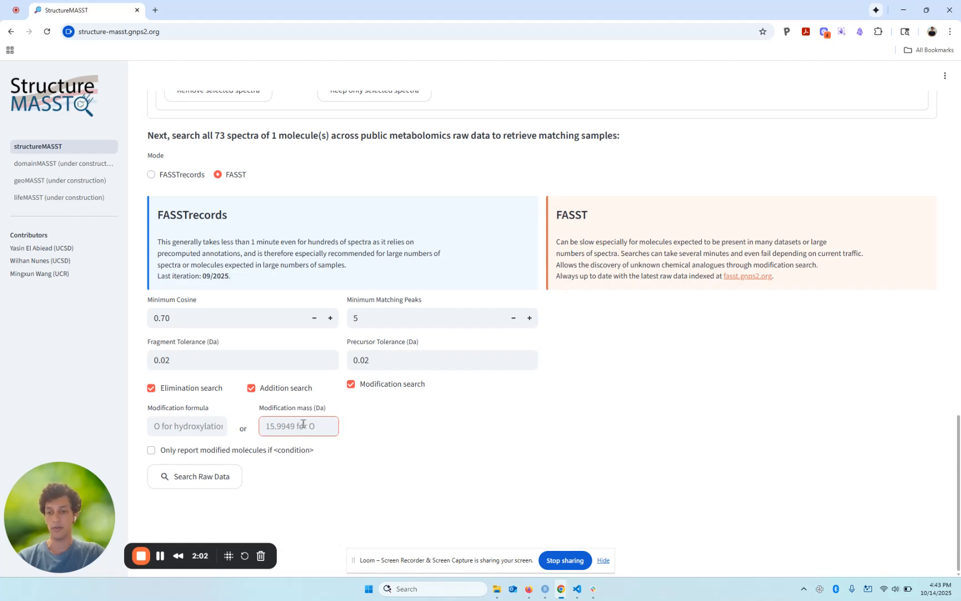
{"action": "left_click", "coordinate": [383, 447]}
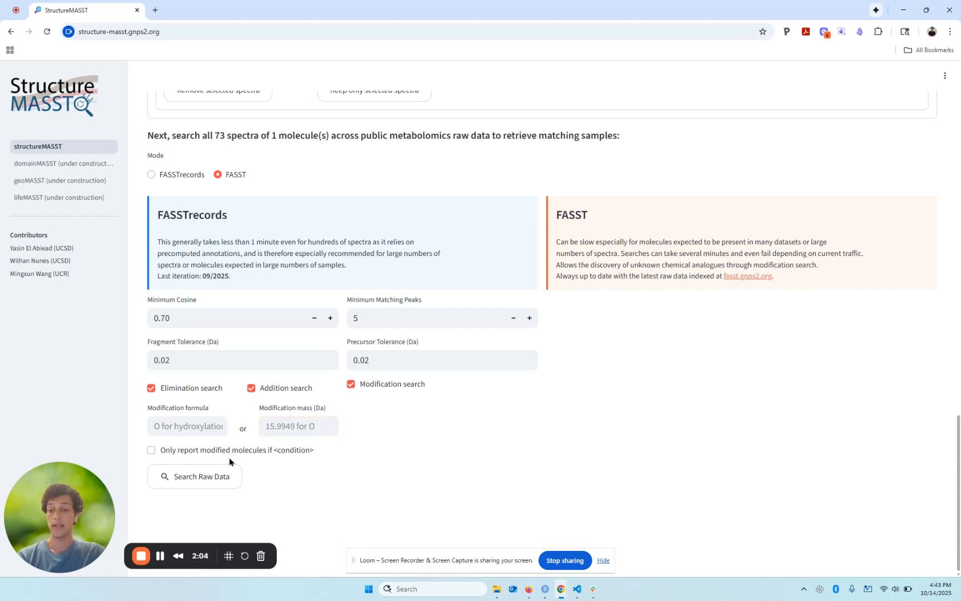
Step: Restrict reporting to modified molecules whose unmodified form is found in the same raw file, and search the raw data
{"action": "left_click", "coordinate": [150, 451]}
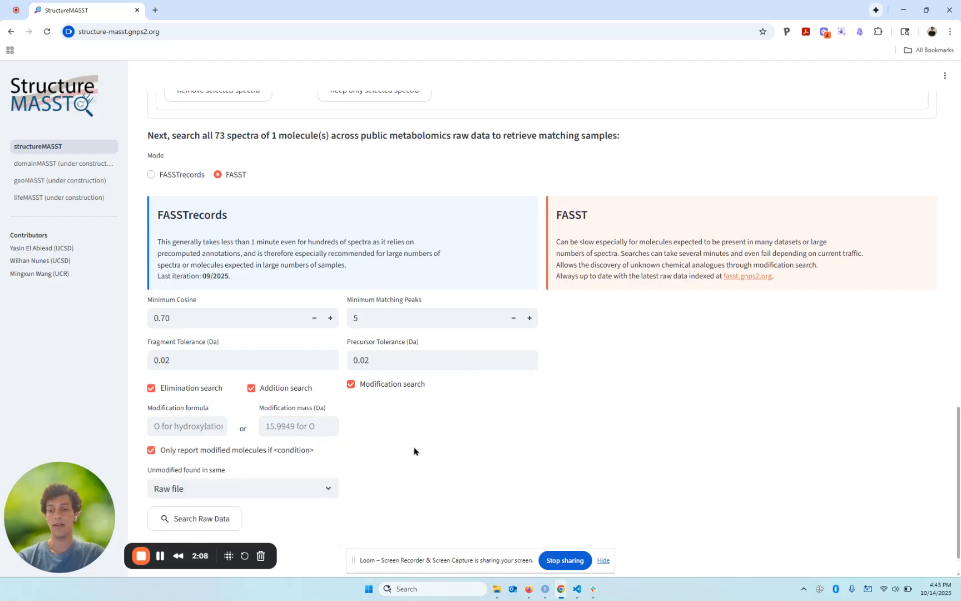
{"action": "scroll", "coordinate": [416, 451], "scroll_direction": "down", "scroll_amount": 1}
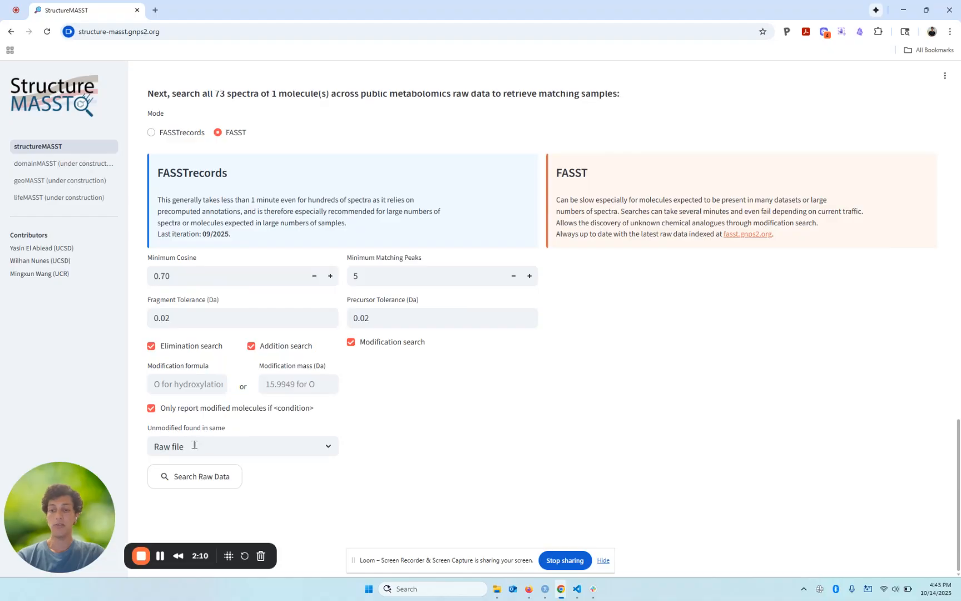
{"action": "left_click_drag", "start_coordinate": [195, 442], "coordinate": [149, 447]}
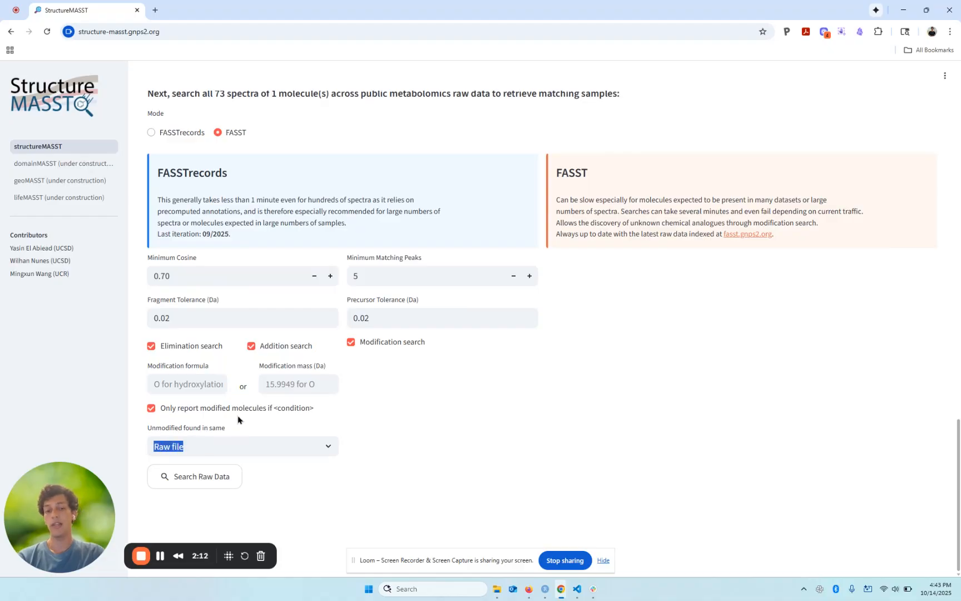
{"action": "left_click", "coordinate": [135, 448]}
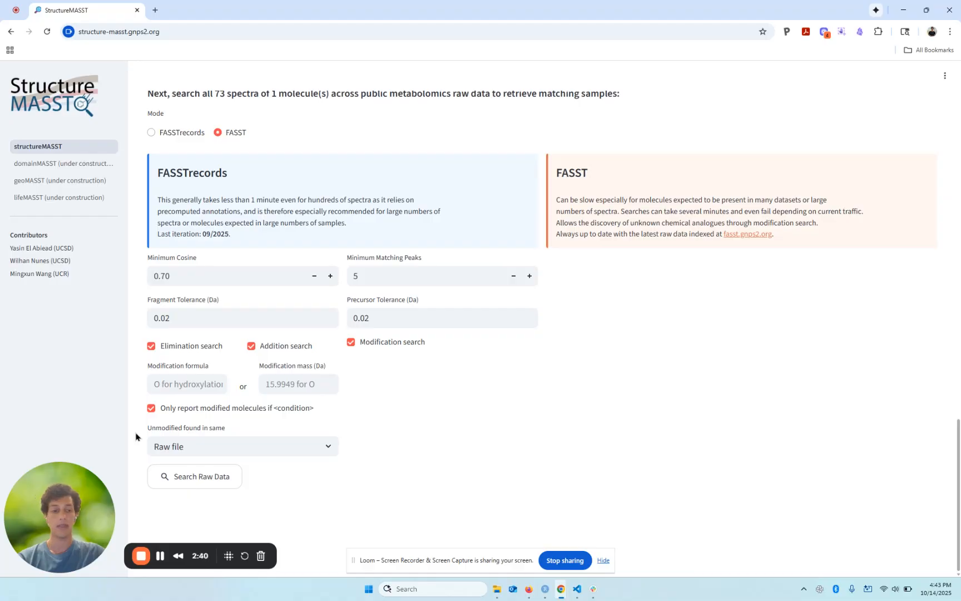
{"action": "left_click", "coordinate": [191, 482]}
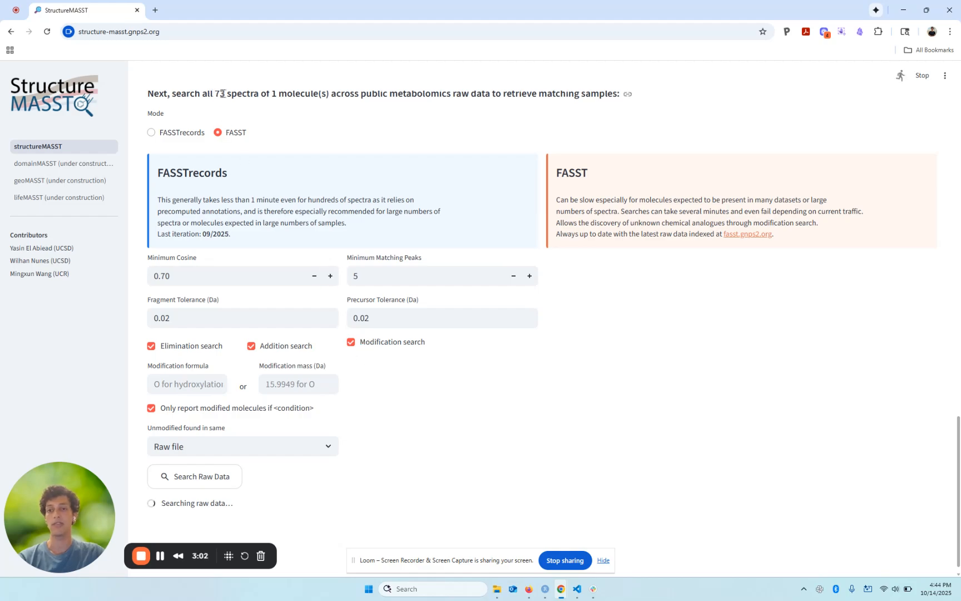
{"action": "left_click_drag", "start_coordinate": [214, 95], "coordinate": [237, 95]}
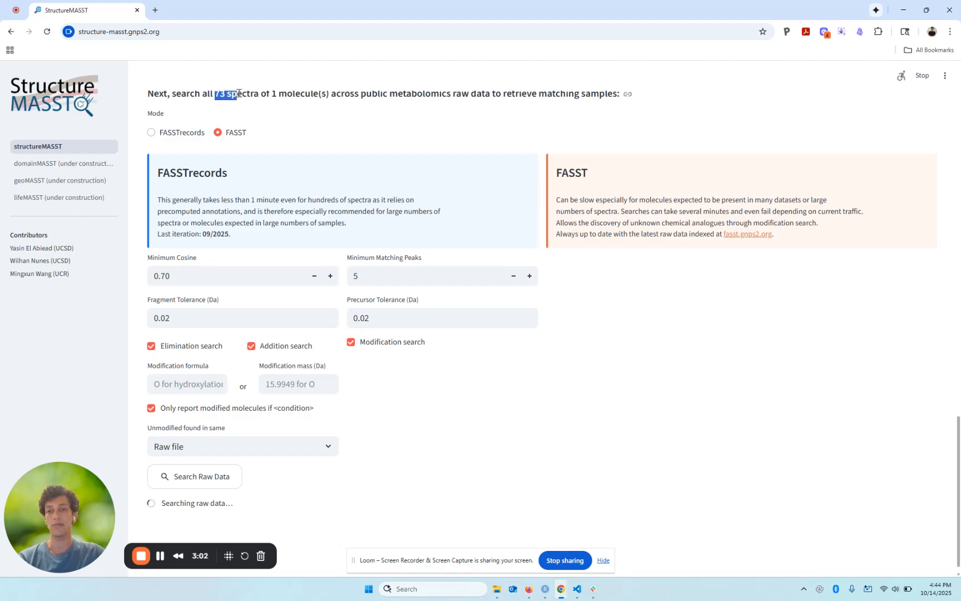
{"action": "left_click", "coordinate": [599, 392]}
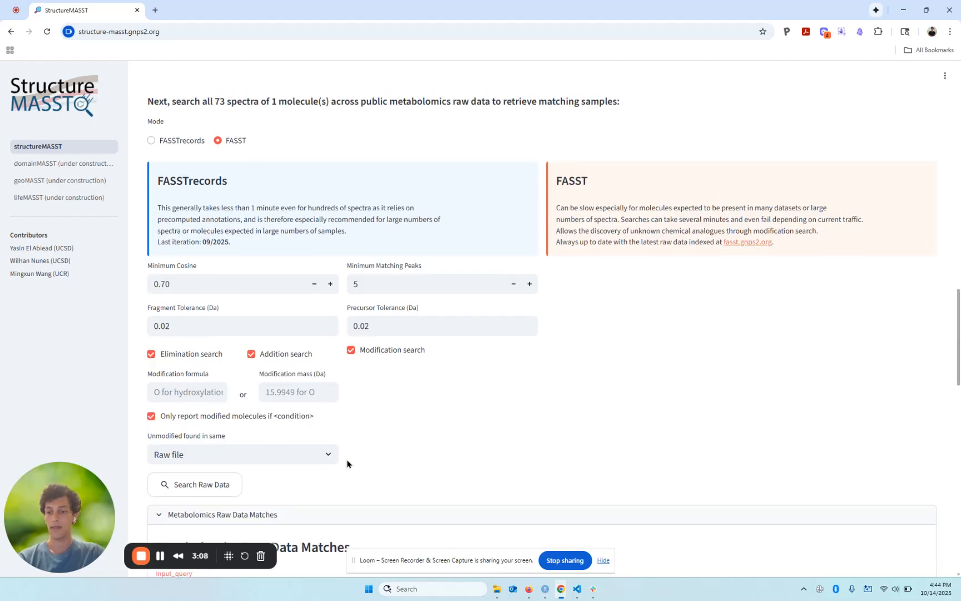
Step: Apply the suggested view Delta Mass → Modified → UBERONBodyPartName → DOIDCommonName to the raw data matches
{"action": "scroll", "coordinate": [345, 495], "scroll_direction": "down", "scroll_amount": 1}
{"action": "scroll", "coordinate": [348, 497], "scroll_direction": "down", "scroll_amount": 5}
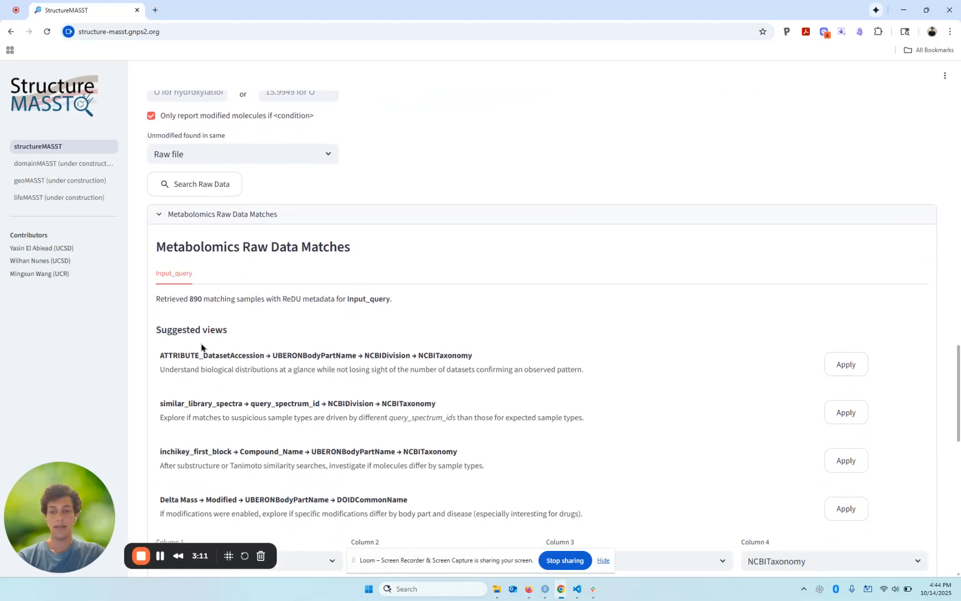
{"action": "double_click", "coordinate": [195, 299]}
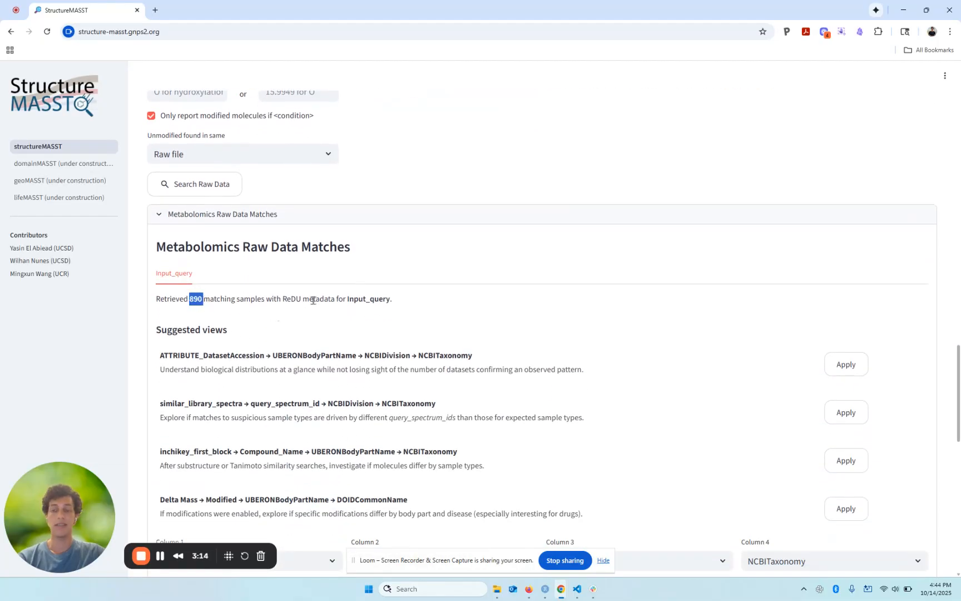
{"action": "scroll", "coordinate": [313, 300], "scroll_direction": "down", "scroll_amount": 5}
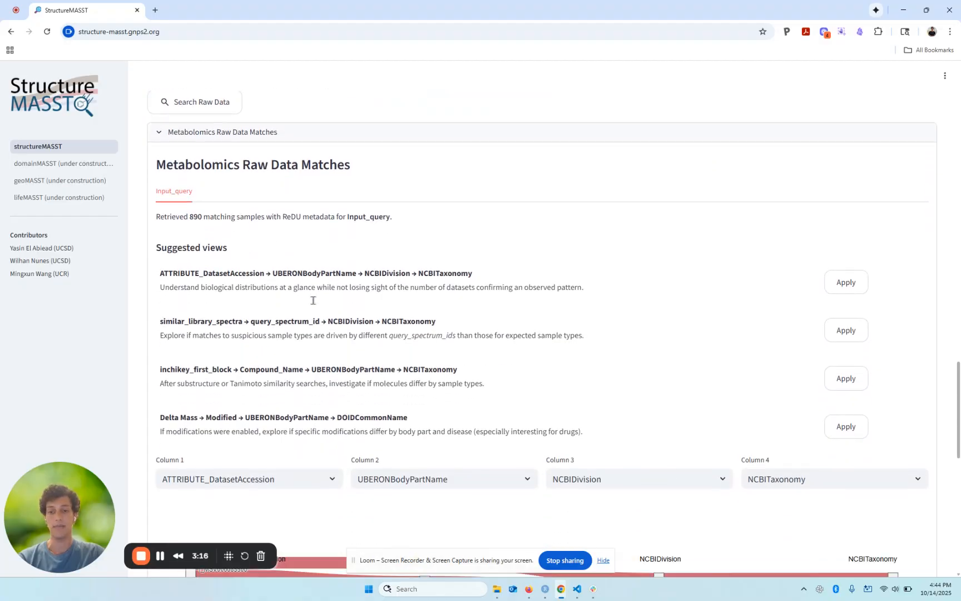
{"action": "scroll", "coordinate": [313, 300], "scroll_direction": "down", "scroll_amount": 2}
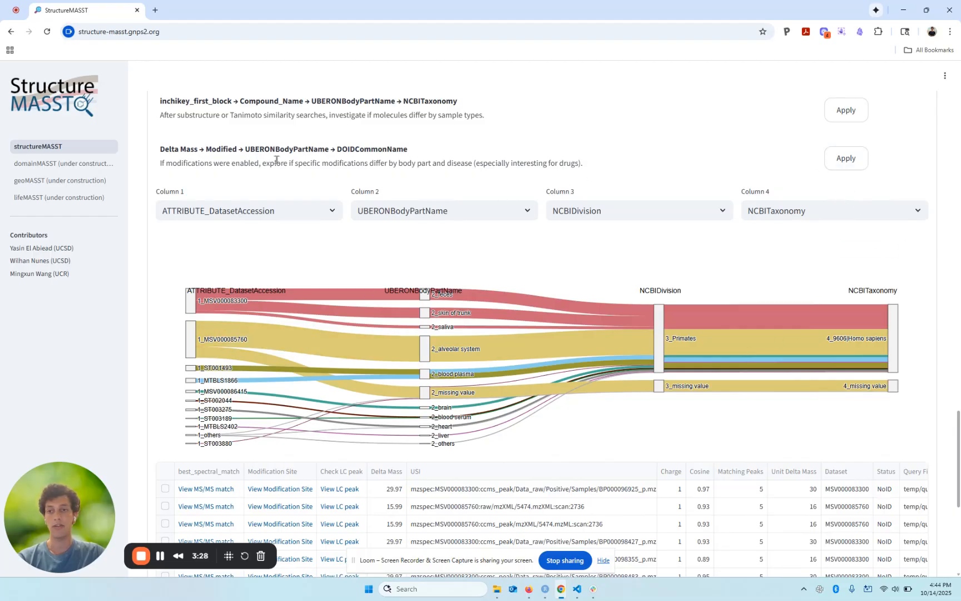
{"action": "left_click_drag", "start_coordinate": [378, 152], "coordinate": [584, 175]}
{"action": "left_click", "coordinate": [584, 162]}
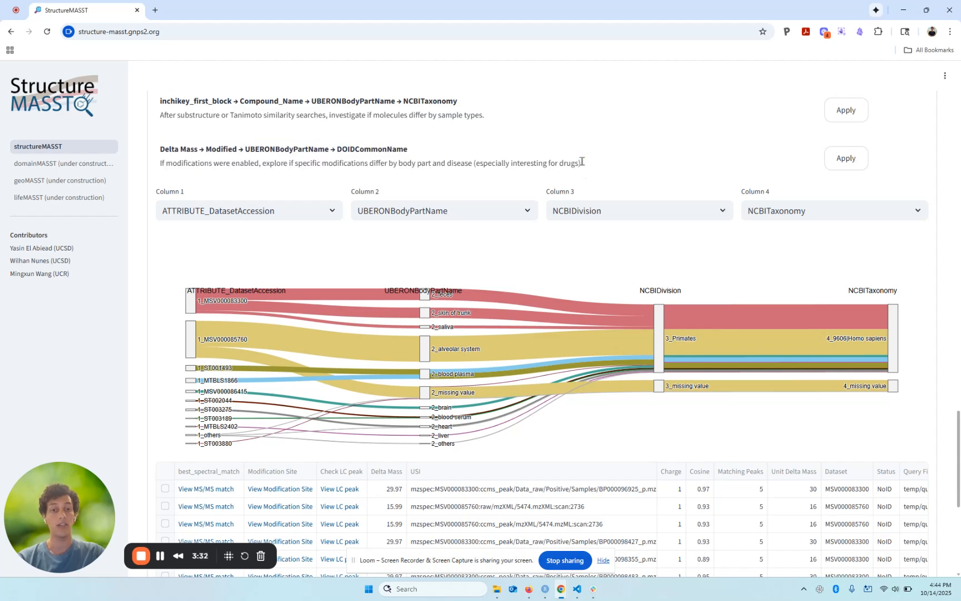
{"action": "left_click", "coordinate": [847, 158]}
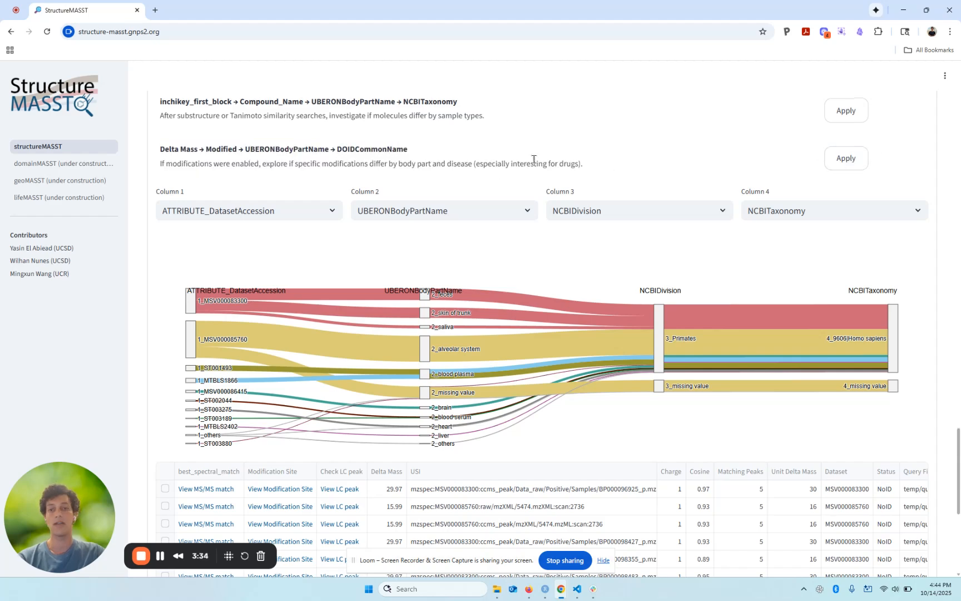
Step: Open the modification site of the 15.99 delta mass match raw/mzXML/5474.mzXML:scan:2736 in ModiFinder and examine its structure prediction
{"action": "scroll", "coordinate": [534, 163], "scroll_direction": "down", "scroll_amount": 6}
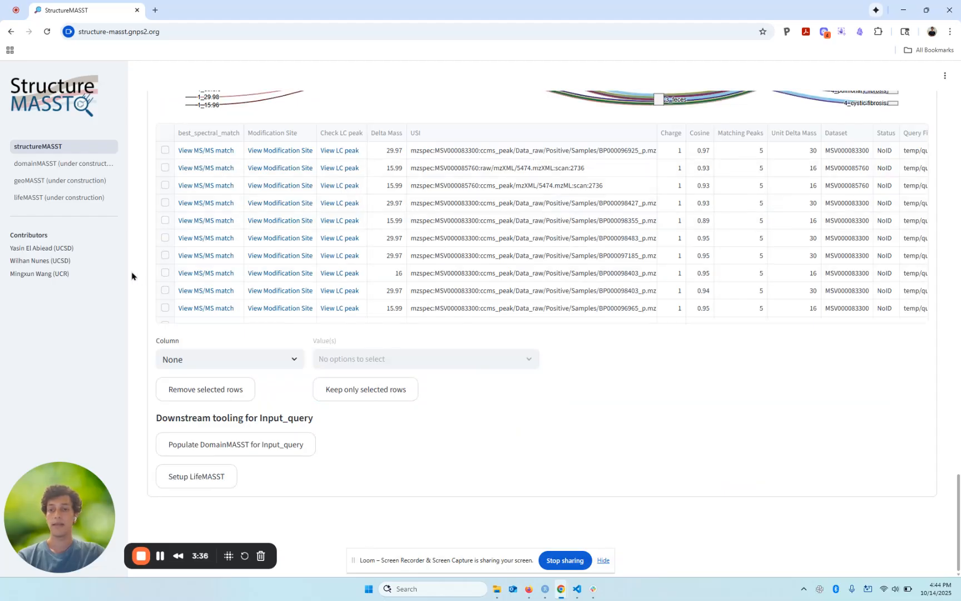
{"action": "scroll", "coordinate": [137, 277], "scroll_direction": "up", "scroll_amount": 5}
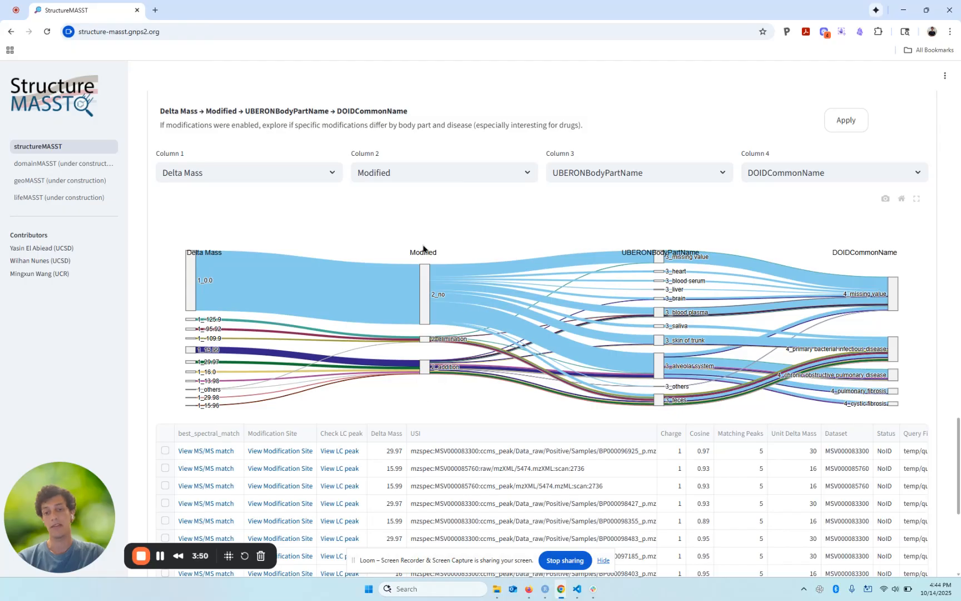
{"action": "mouse_move", "coordinate": [421, 286]}
{"action": "mouse_move", "coordinate": [425, 338]}
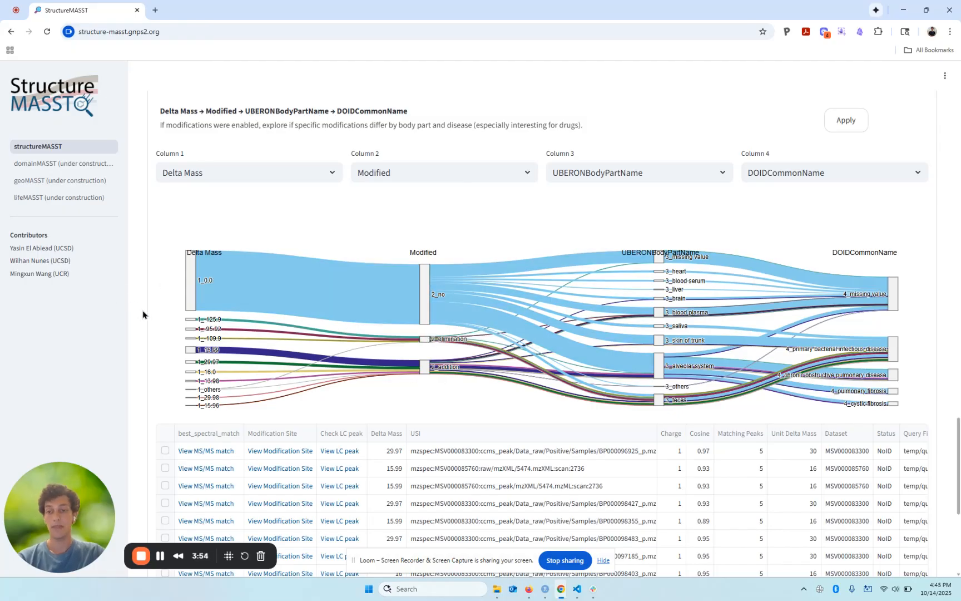
{"action": "scroll", "coordinate": [143, 314], "scroll_direction": "down", "scroll_amount": 2}
{"action": "scroll", "coordinate": [143, 314], "scroll_direction": "down", "scroll_amount": 1}
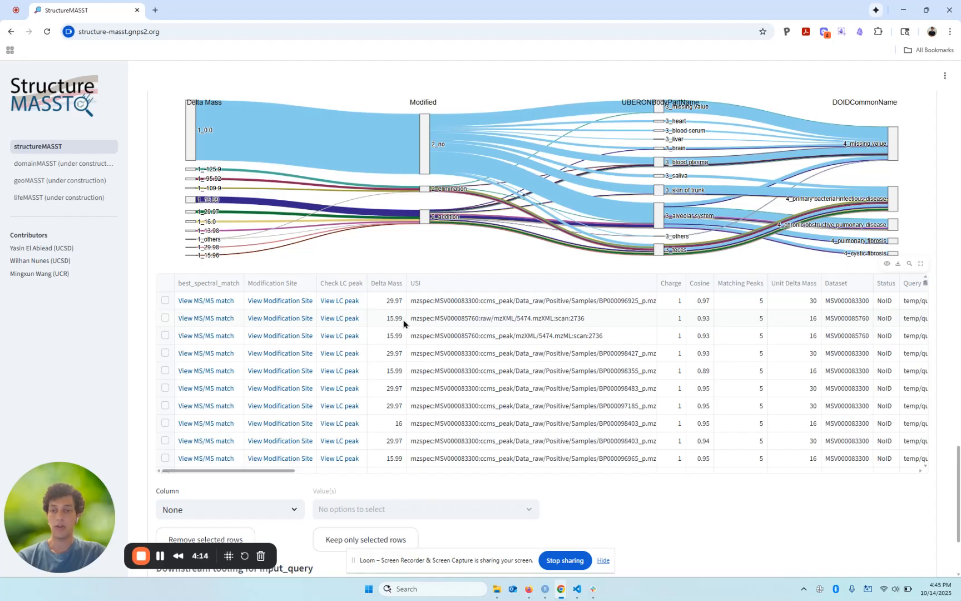
{"action": "left_click", "coordinate": [287, 325]}
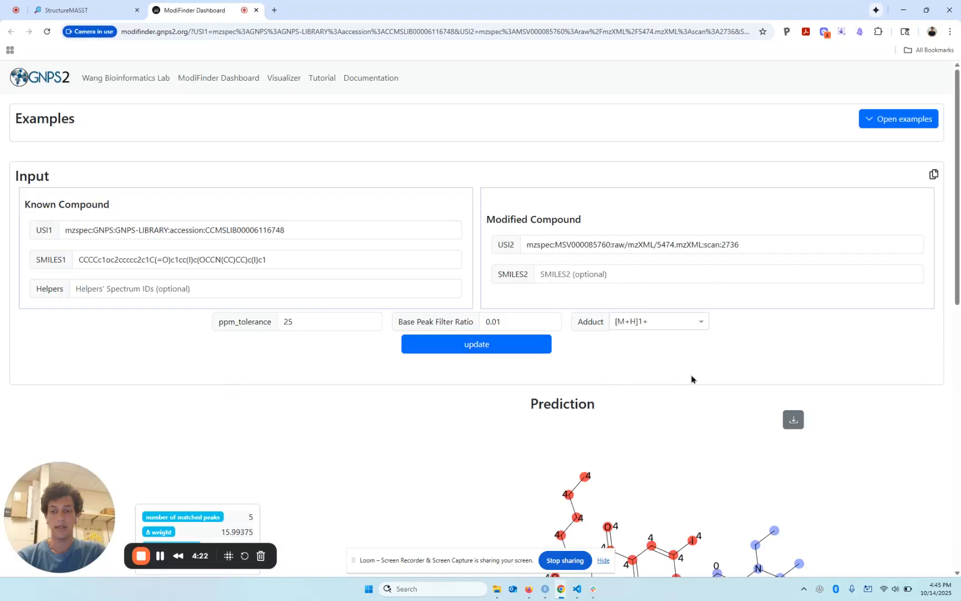
{"action": "scroll", "coordinate": [389, 403], "scroll_direction": "down", "scroll_amount": 3}
{"action": "scroll", "coordinate": [400, 399], "scroll_direction": "down", "scroll_amount": 2}
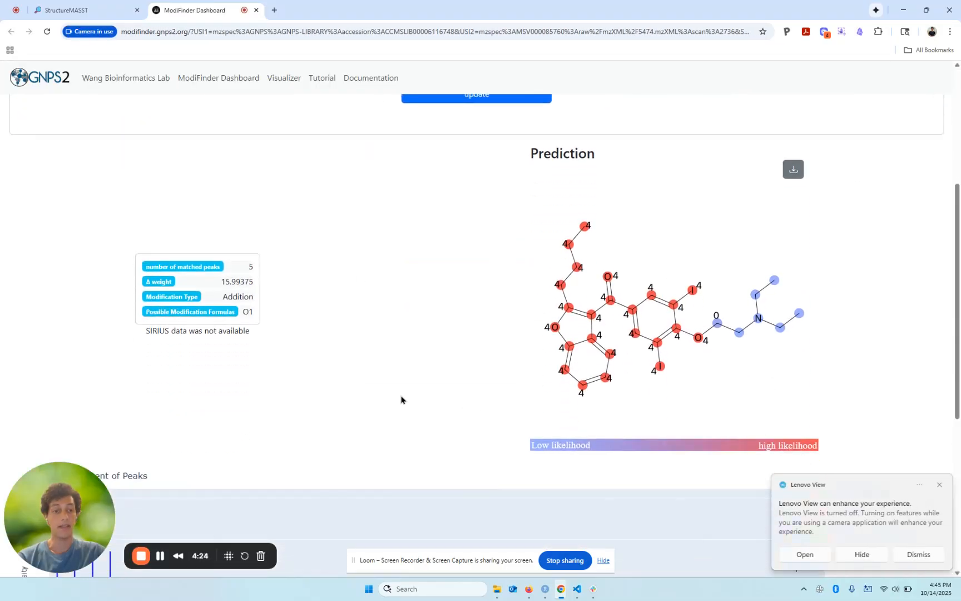
Step: Dismiss the notification and examine the alignment of peaks beneath the ModiFinder prediction for the 15.99 delta mass match
{"action": "left_click", "coordinate": [942, 488]}
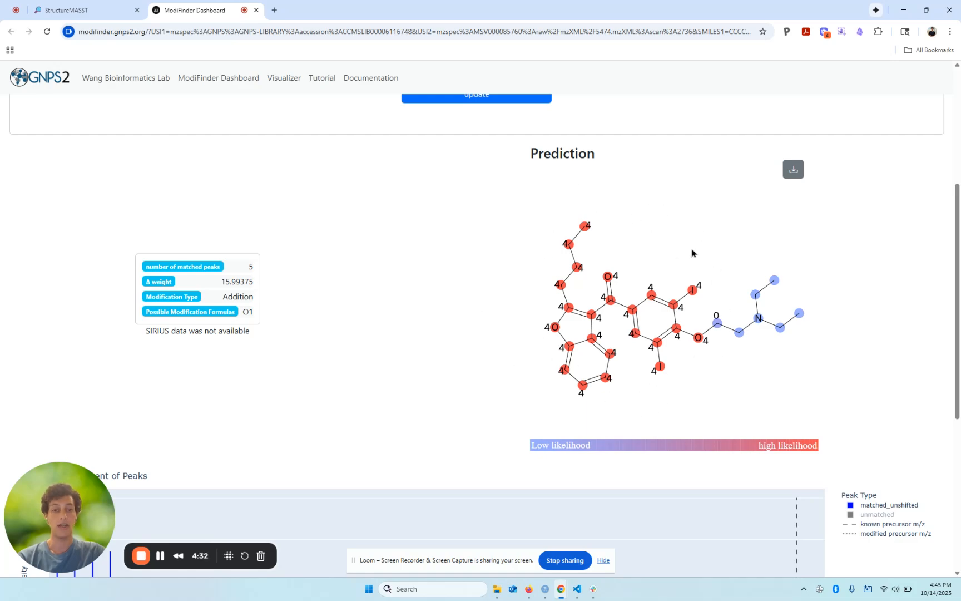
{"action": "scroll", "coordinate": [612, 290], "scroll_direction": "down", "scroll_amount": 1}
{"action": "scroll", "coordinate": [590, 234], "scroll_direction": "down", "scroll_amount": 2}
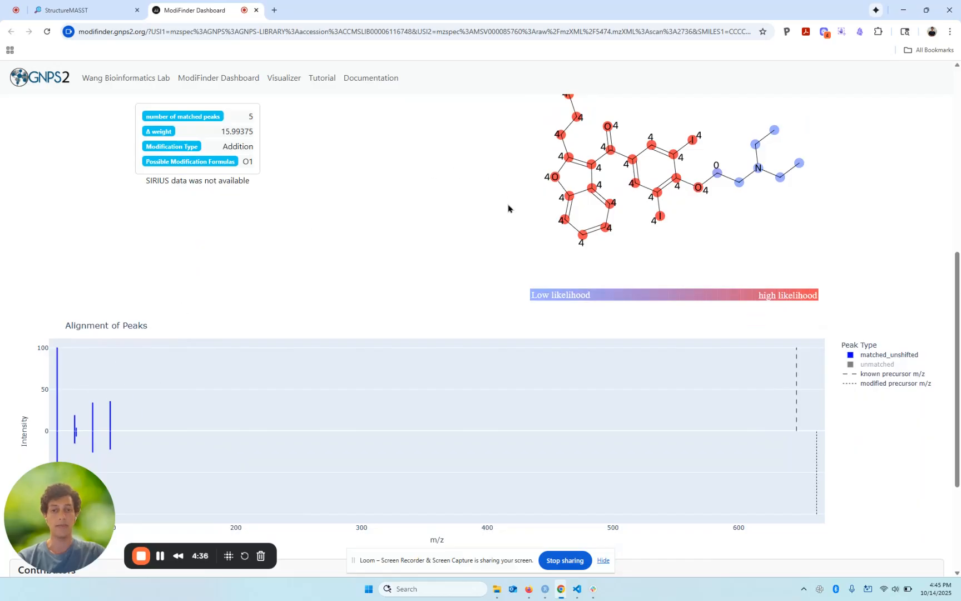
{"action": "scroll", "coordinate": [509, 209], "scroll_direction": "up", "scroll_amount": 3}
Step: Open the LC peak of match raw/mzXML/5474.mzXML:scan:2736 in the GNPS LCMS Dashboard and zoom the XIC plot onto the 662.021 trace's peaks
{"action": "key", "text": "ctrl+shift+Tab"}
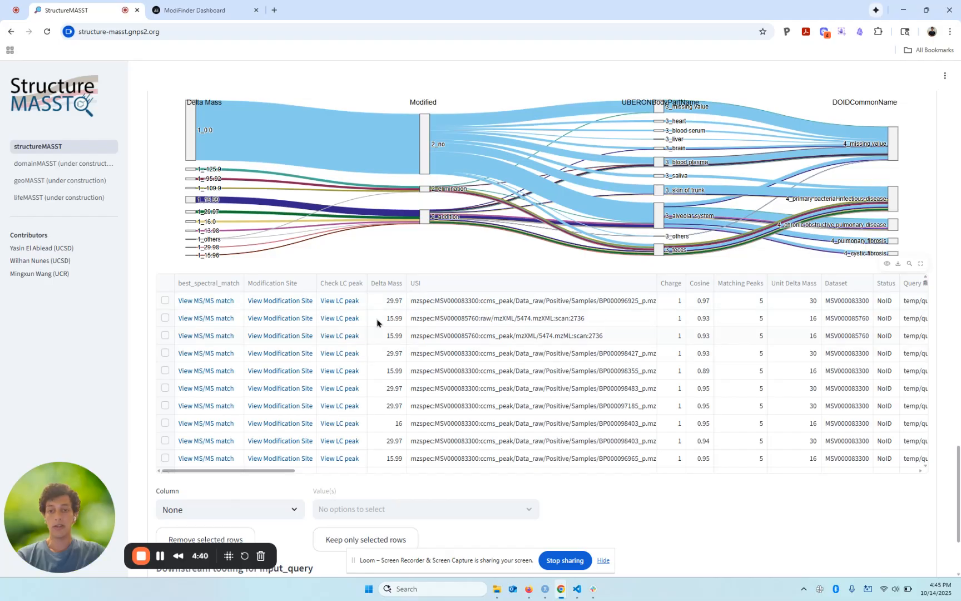
{"action": "left_click", "coordinate": [343, 324]}
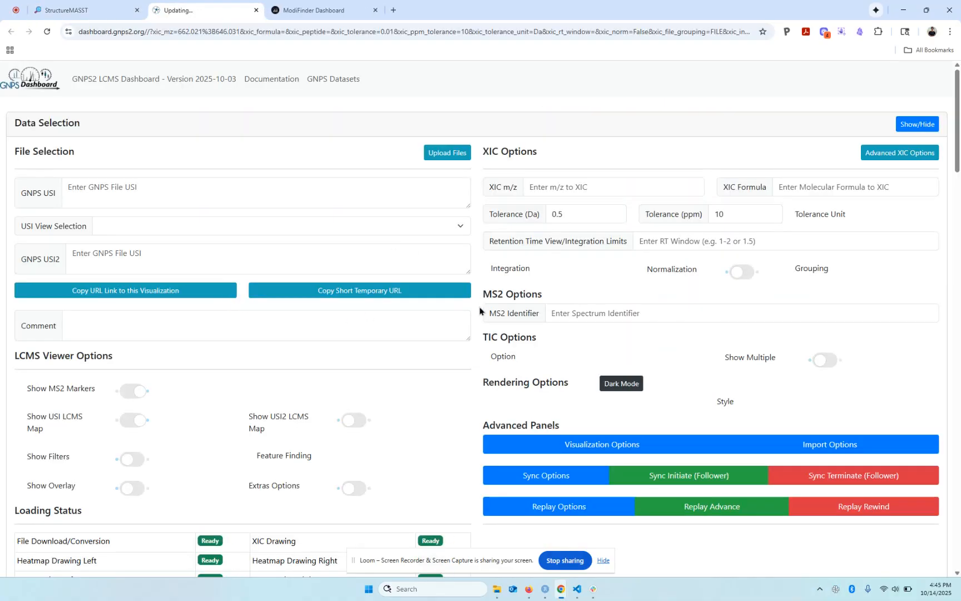
{"action": "scroll", "coordinate": [479, 310], "scroll_direction": "down", "scroll_amount": 10}
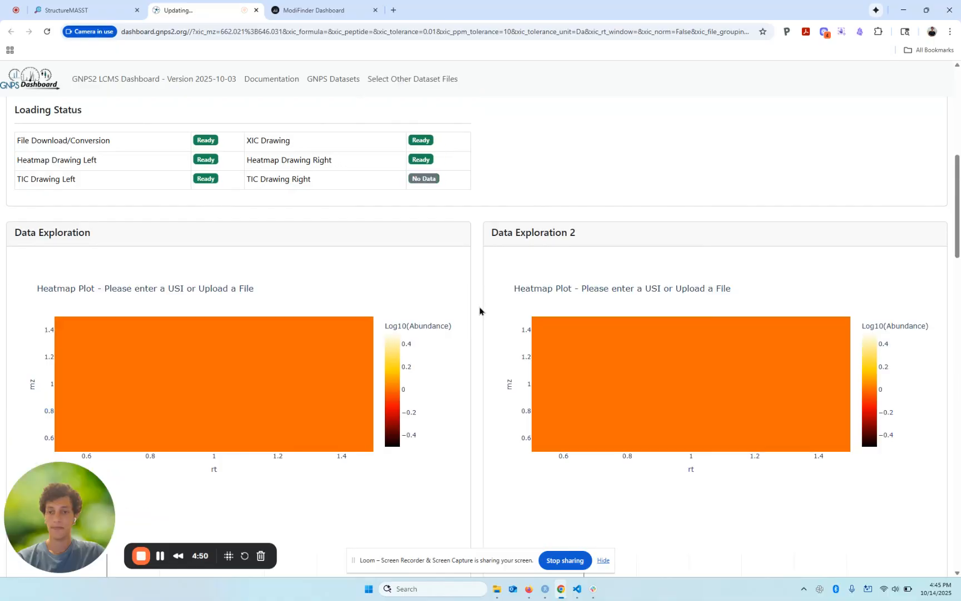
{"action": "scroll", "coordinate": [480, 311], "scroll_direction": "down", "scroll_amount": 2}
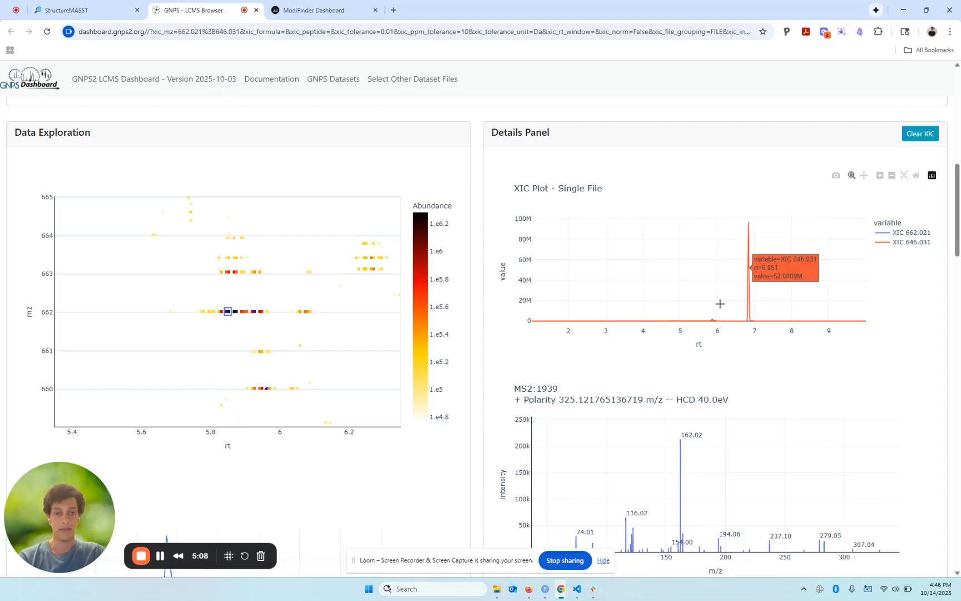
{"action": "left_click_drag", "start_coordinate": [721, 307], "coordinate": [721, 328]}
{"action": "left_click_drag", "start_coordinate": [729, 268], "coordinate": [736, 290]}
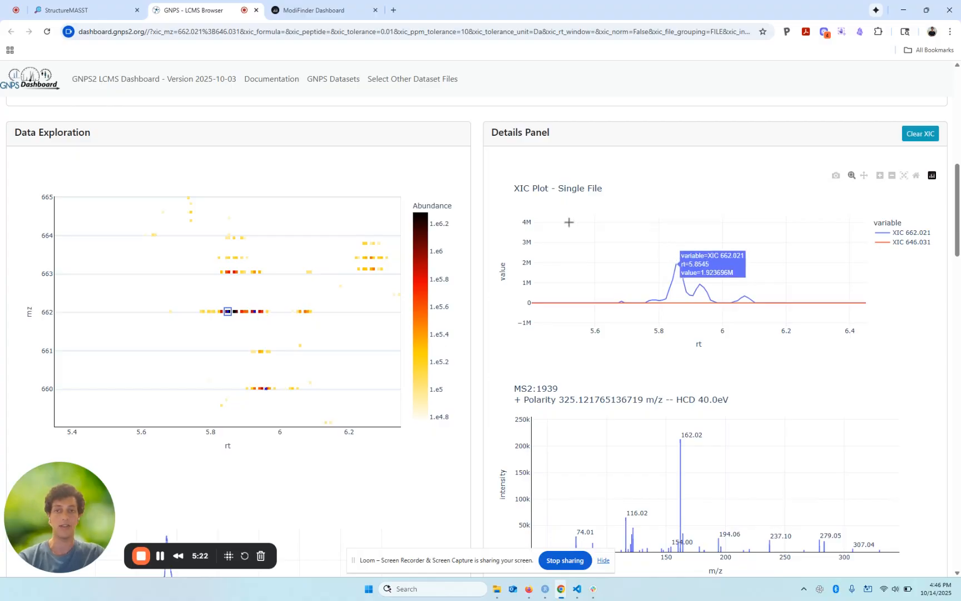
Step: Return to StructureMASST and review the raw data flow diagram, the match table and the downstream tooling options
{"action": "left_click", "coordinate": [92, 10]}
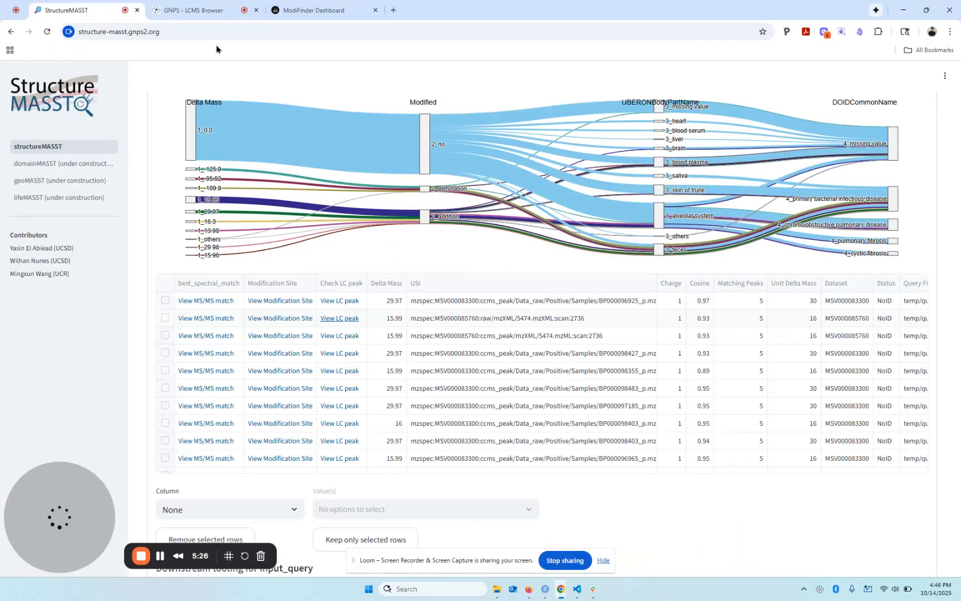
{"action": "scroll", "coordinate": [945, 273], "scroll_direction": "up", "scroll_amount": 1}
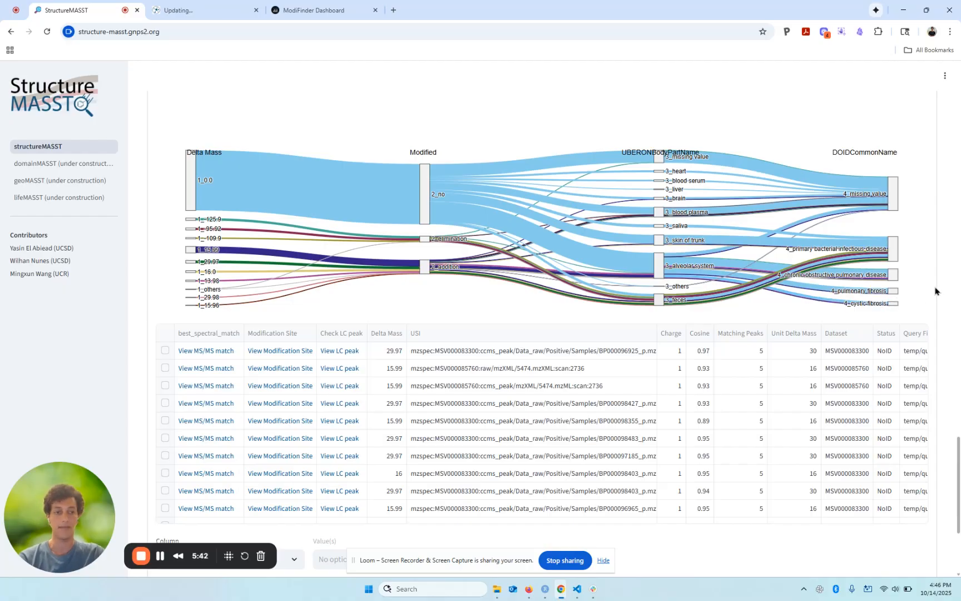
{"action": "scroll", "coordinate": [935, 290], "scroll_direction": "down", "scroll_amount": 3}
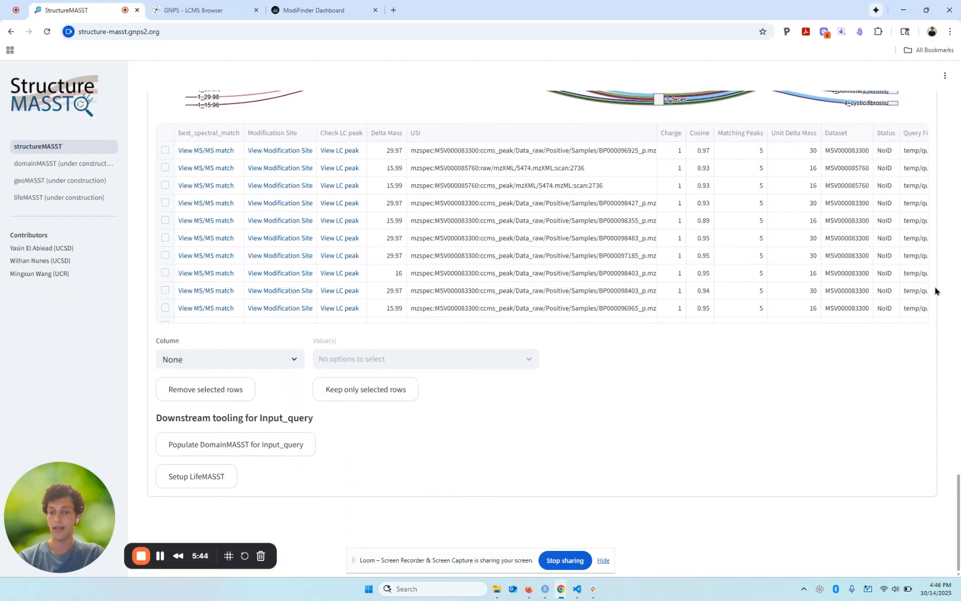